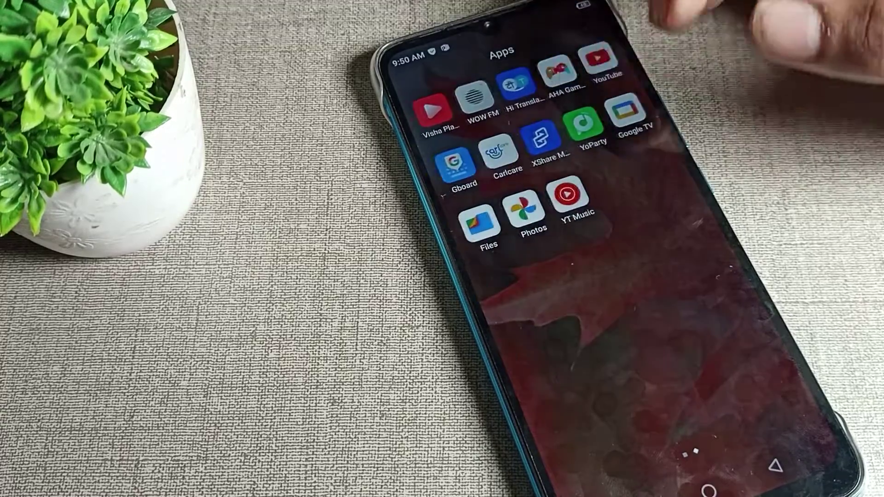
scroll(609, 263, right, 5)
scroll(609, 263, left, 5)
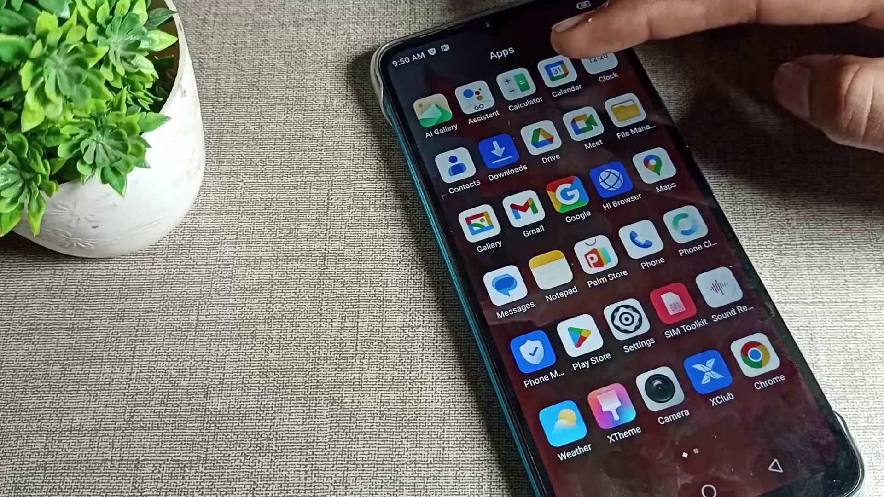
Open the Meet app, then clear the recently used apps
click(582, 126)
click(718, 477)
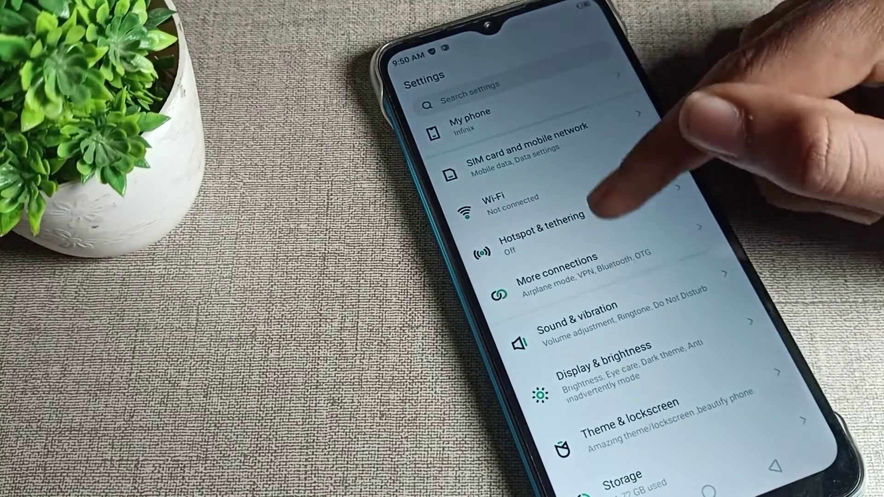
drag(602, 198, 625, 128)
Scroll the Settings main menu down to reveal Accounts, Google and System
mouse_move(629, 263)
mouse_down()
mouse_move(615, 178)
mouse_move(608, 233)
mouse_up()
drag(642, 291, 631, 120)
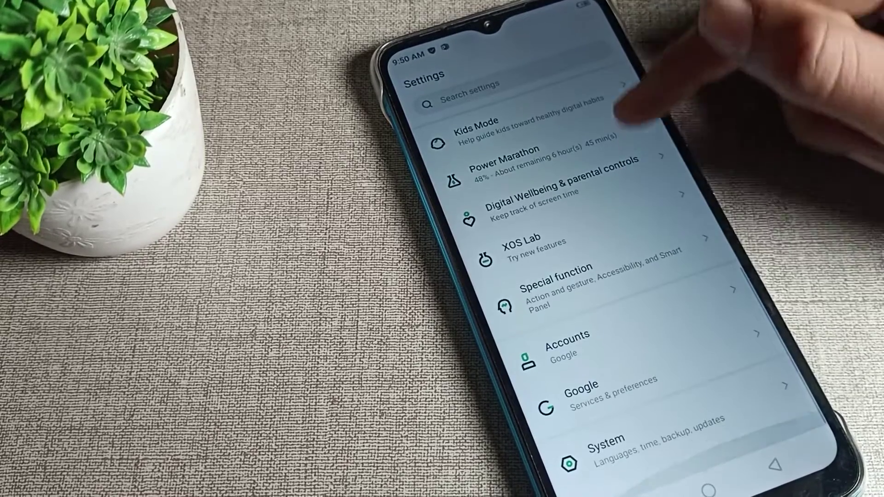
Reset all Wi-Fi, mobile data and Bluetooth settings from System > Reset options
click(601, 445)
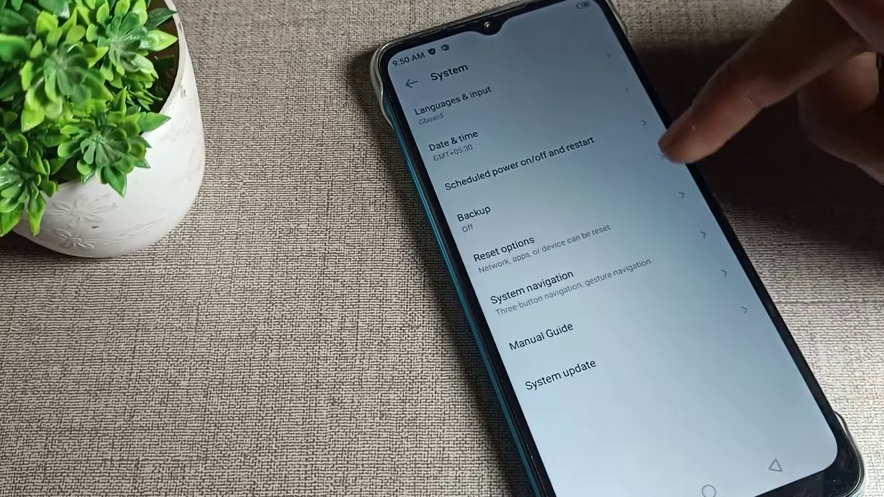
click(577, 208)
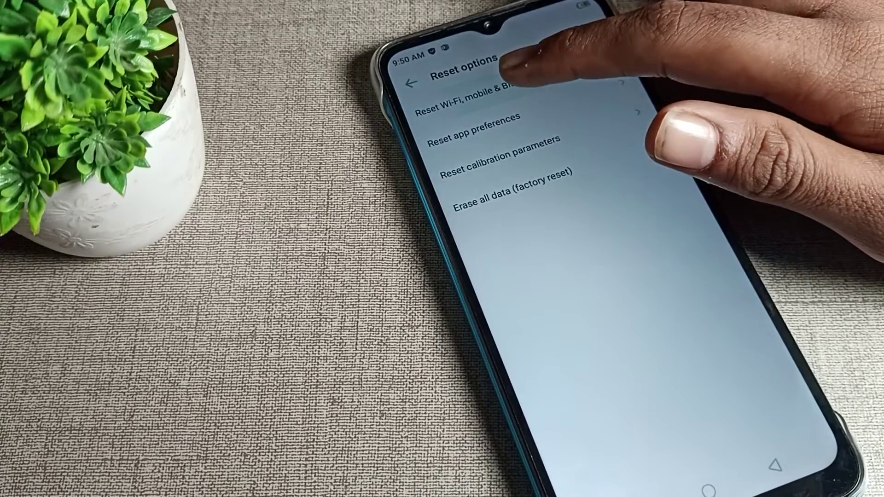
click(498, 83)
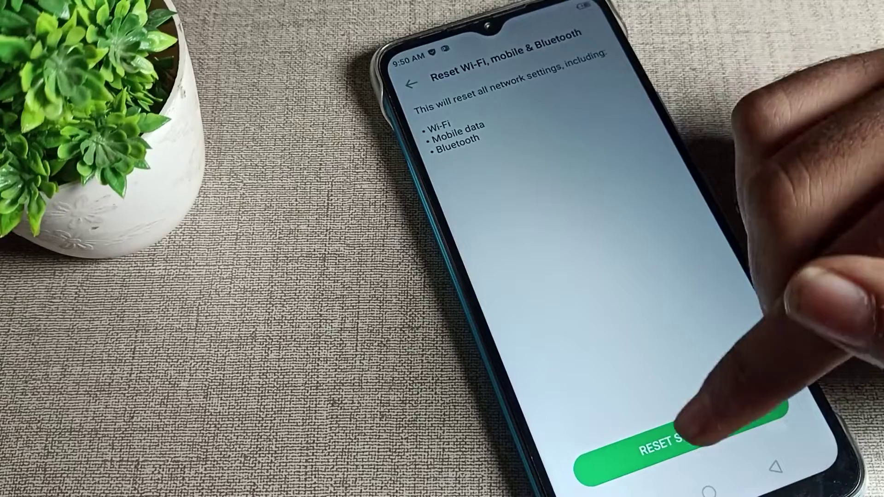
click(684, 432)
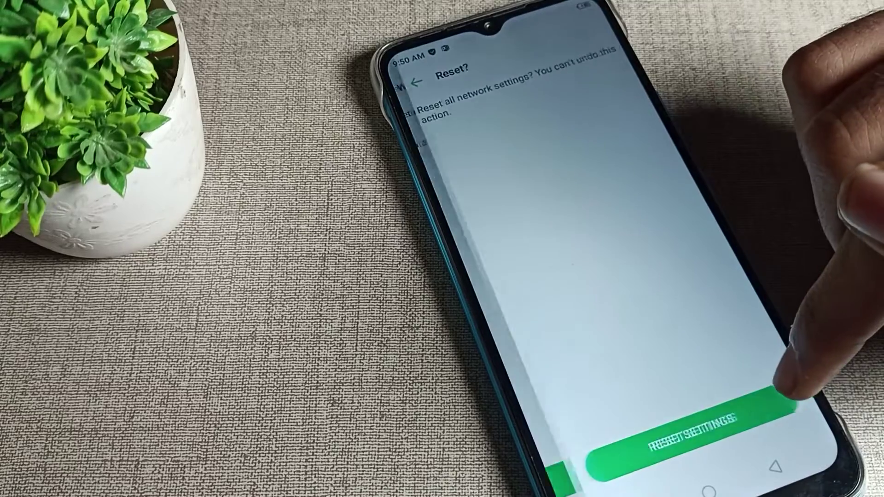
click(767, 400)
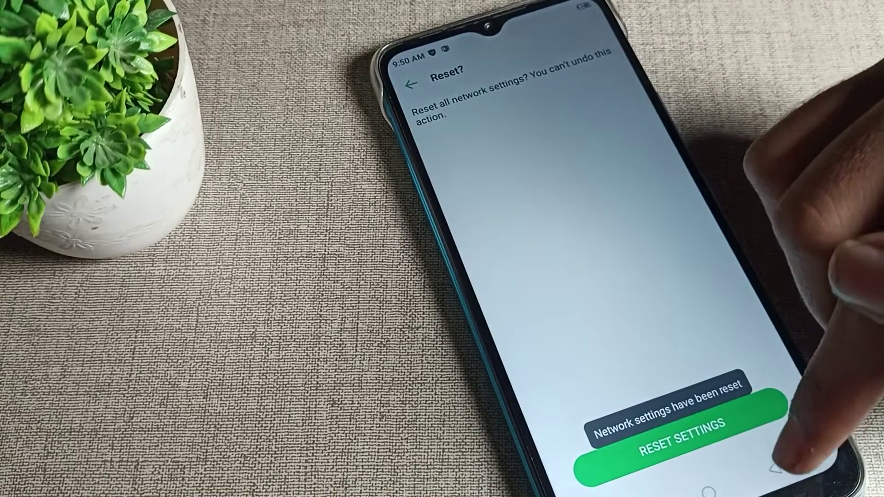
Return to the main Settings list and open More connections
click(775, 468)
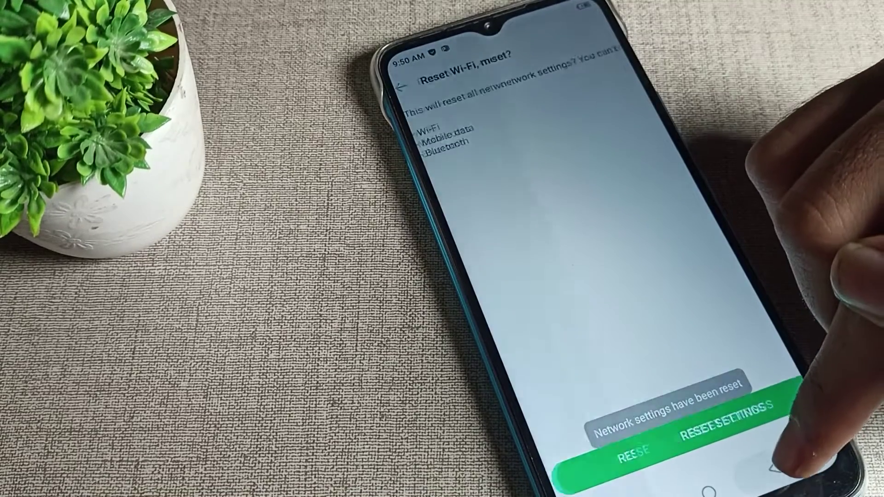
click(775, 467)
click(775, 468)
scroll(749, 356, up, 5)
scroll(732, 325, up, 5)
click(666, 291)
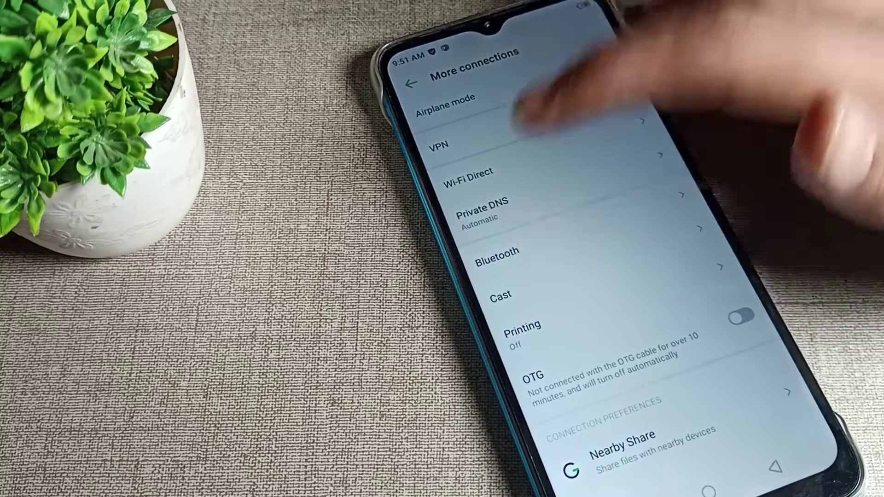
Turn Bluetooth off, reopen its page, then return to the main Settings menu
click(504, 254)
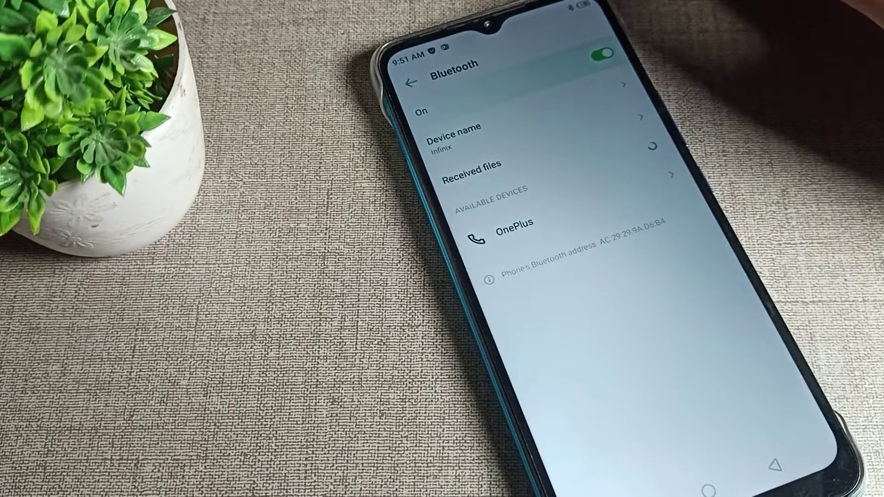
click(602, 54)
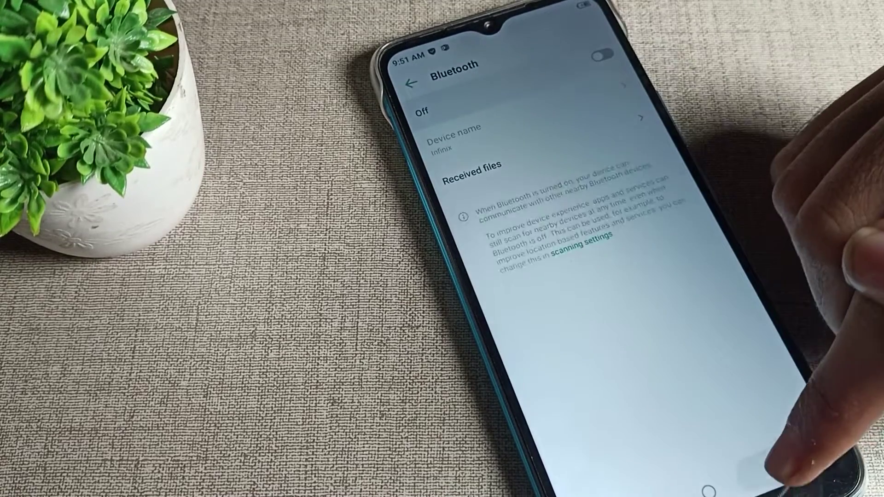
click(775, 467)
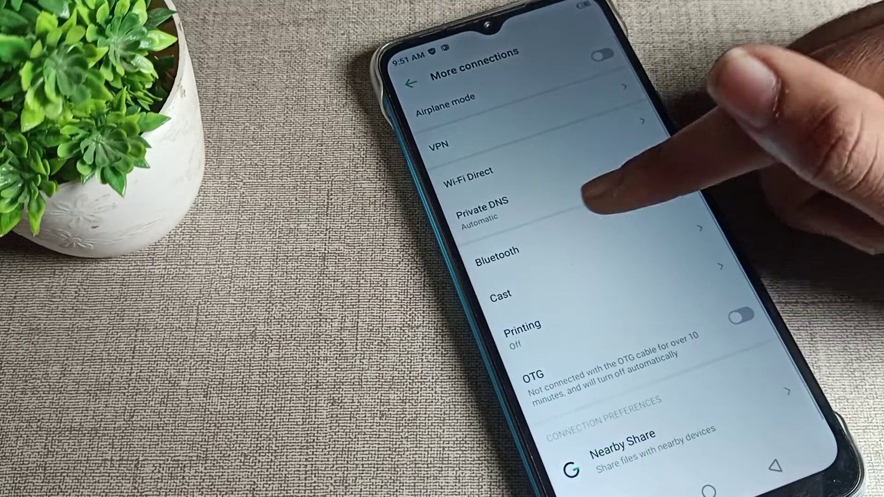
click(594, 235)
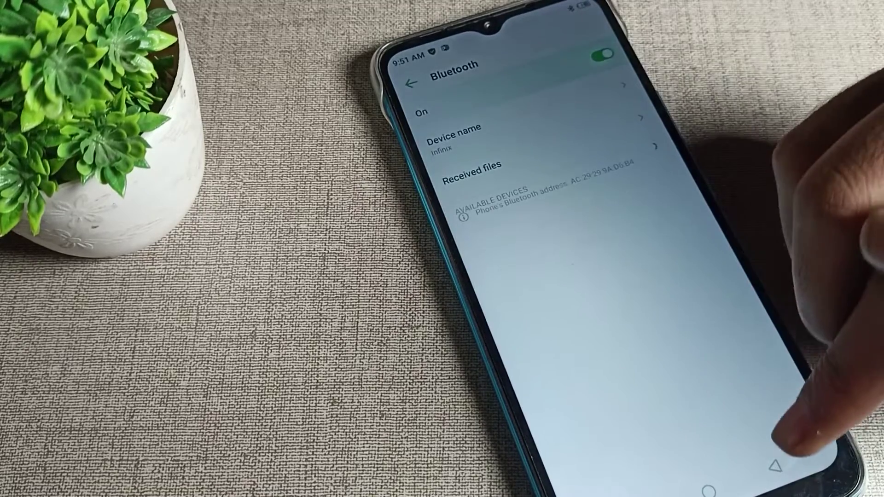
click(775, 467)
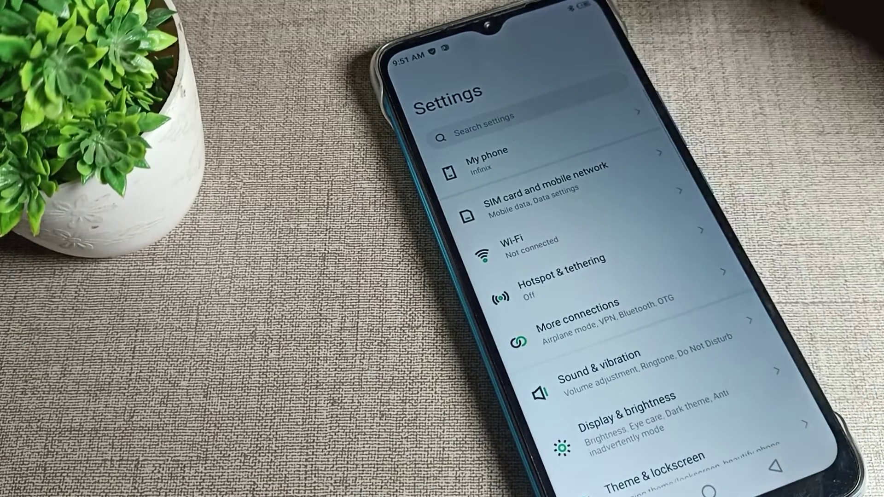